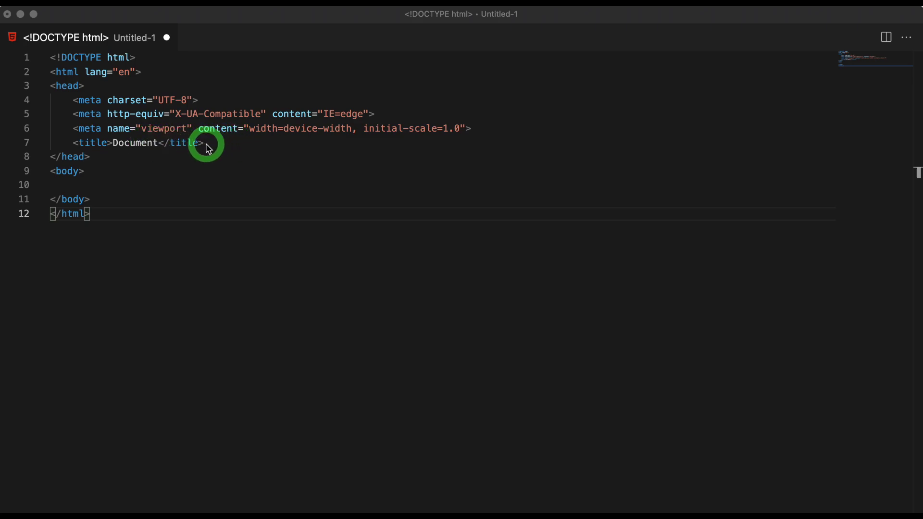
Step: Select and deselect the title element and its tags on line 7, leaving the file unchanged
click(210, 143)
drag(73, 143, 204, 143)
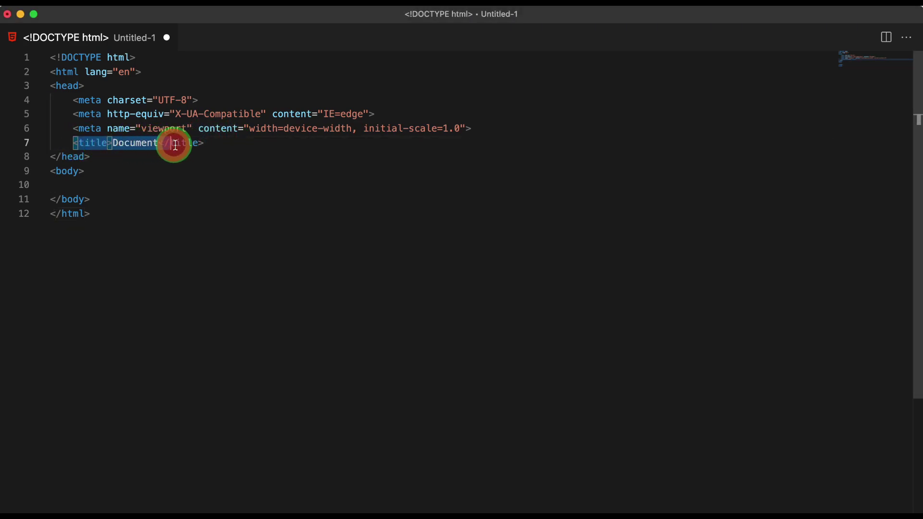
click(233, 144)
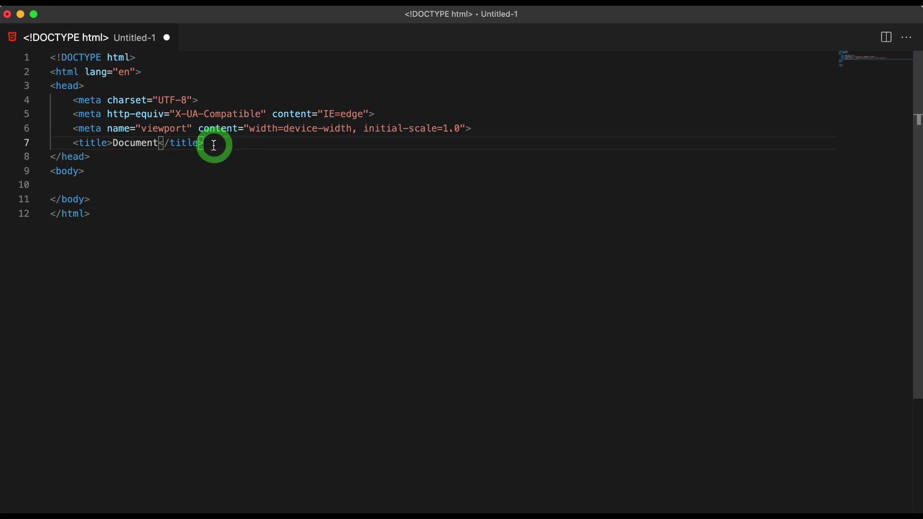
drag(74, 143, 113, 142)
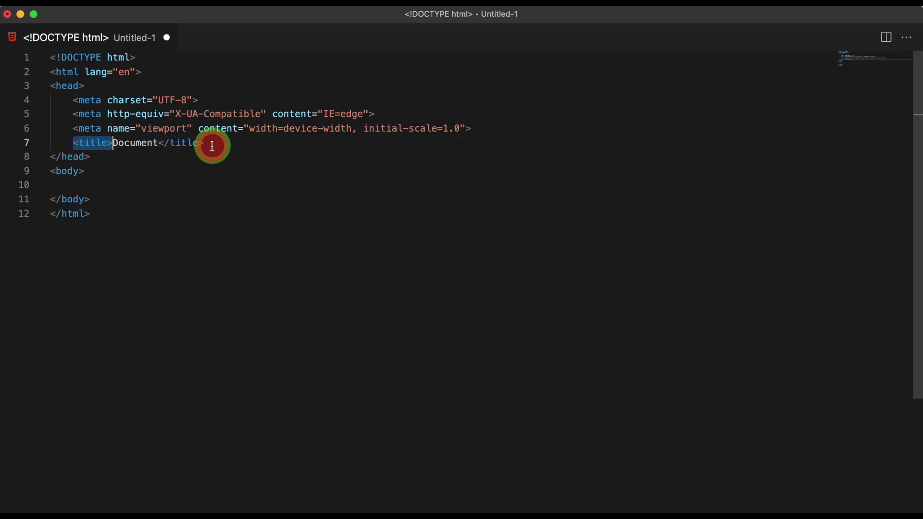
drag(205, 143, 163, 143)
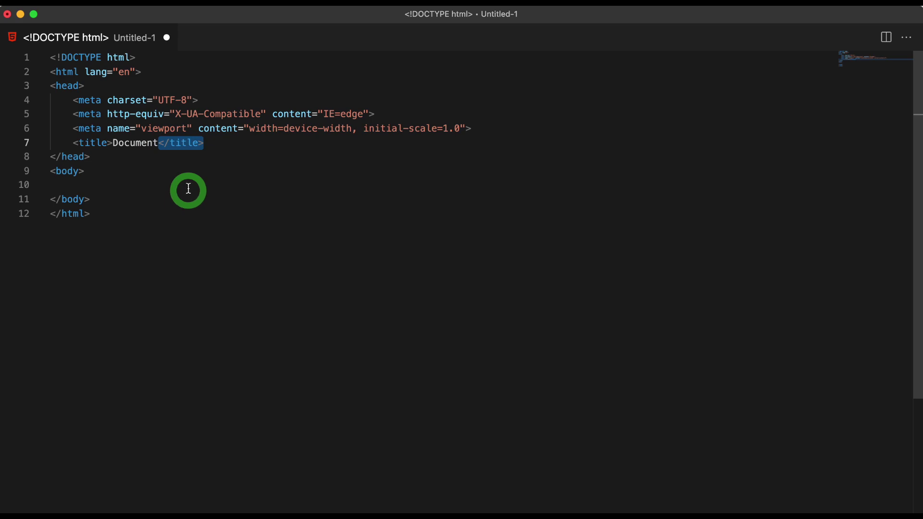
click(104, 156)
drag(75, 143, 204, 143)
click(230, 156)
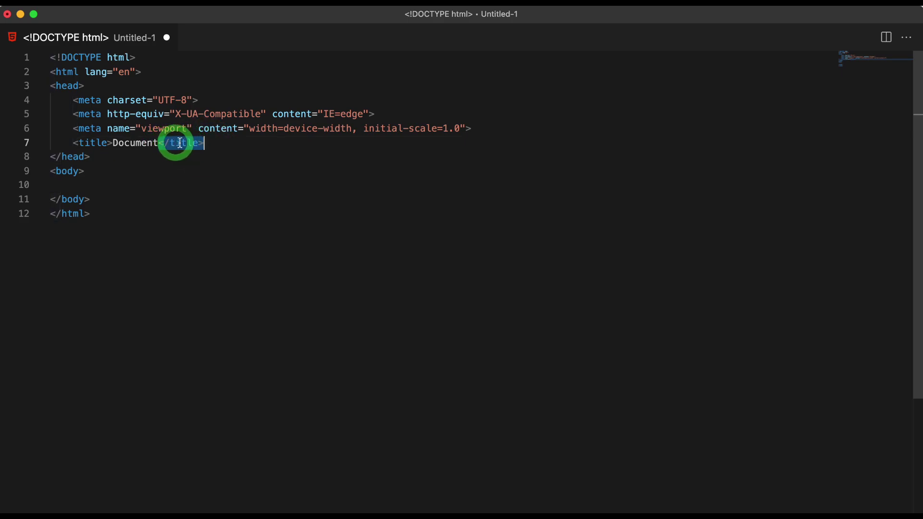
click(221, 144)
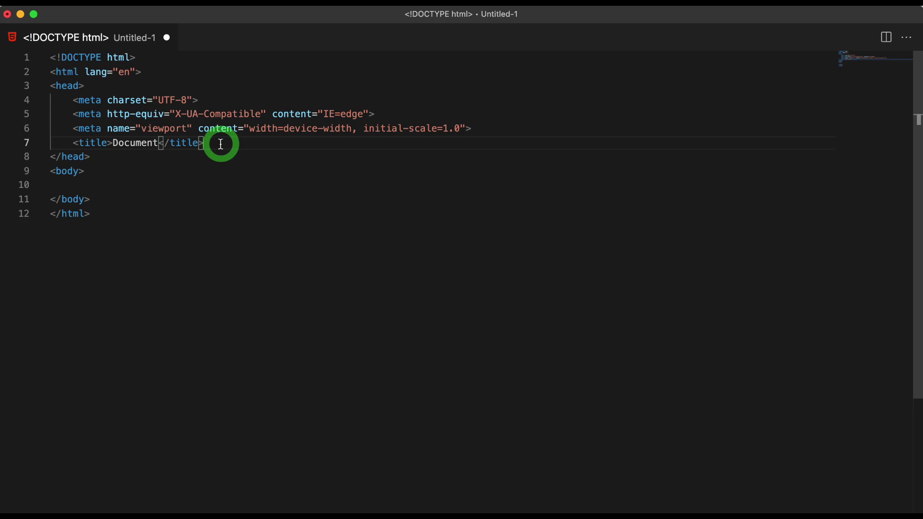
key(Return)
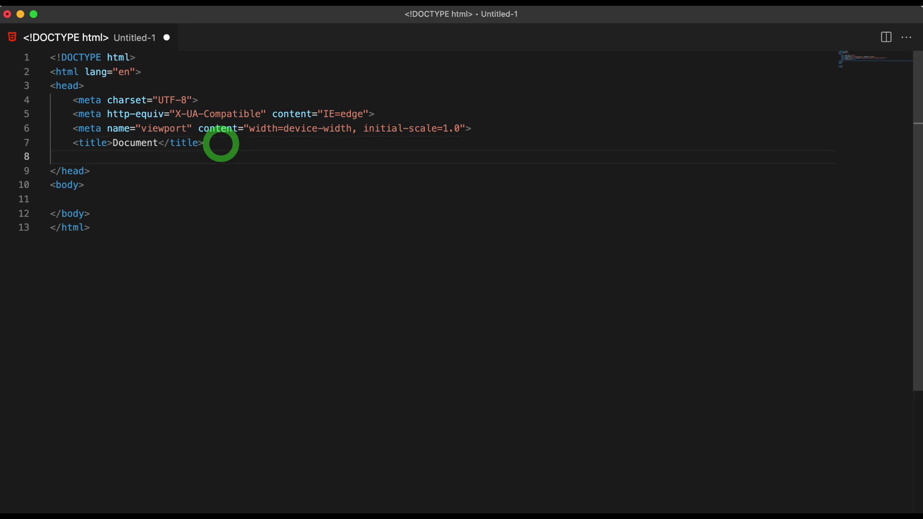
text(<img)
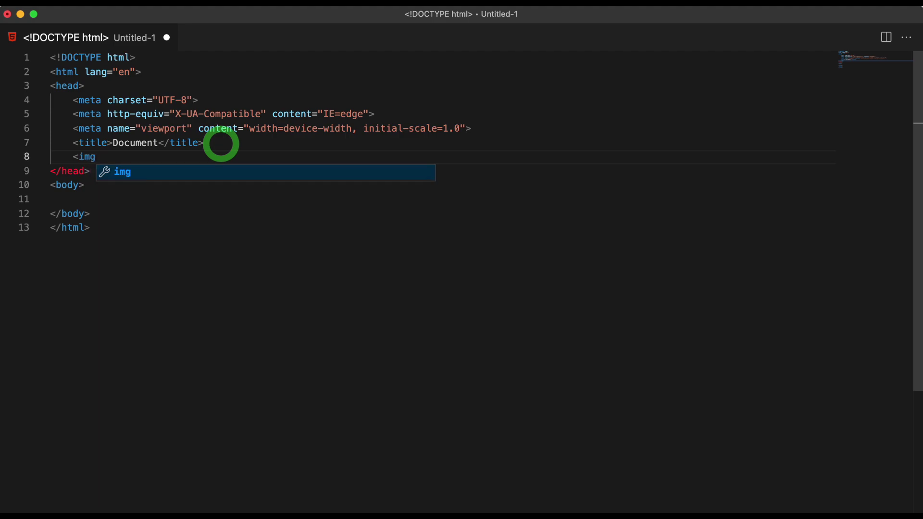
click(122, 171)
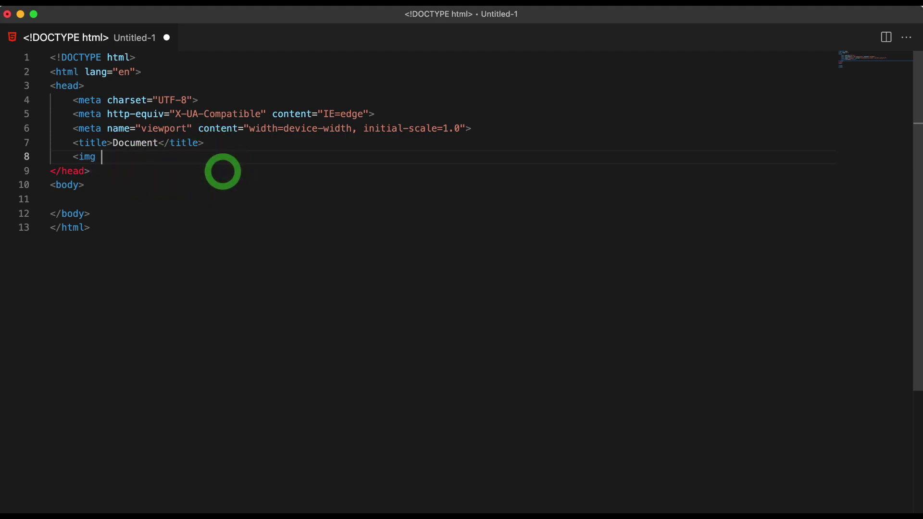
text(scr)
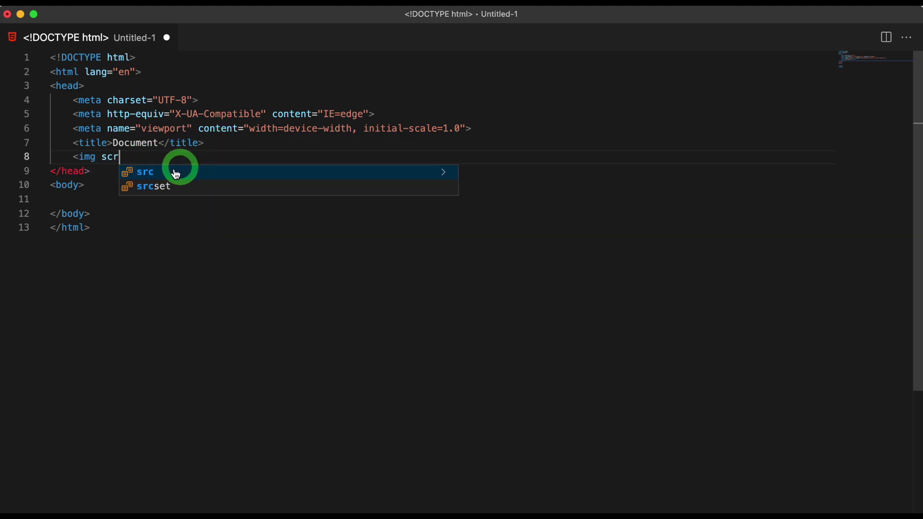
click(167, 171)
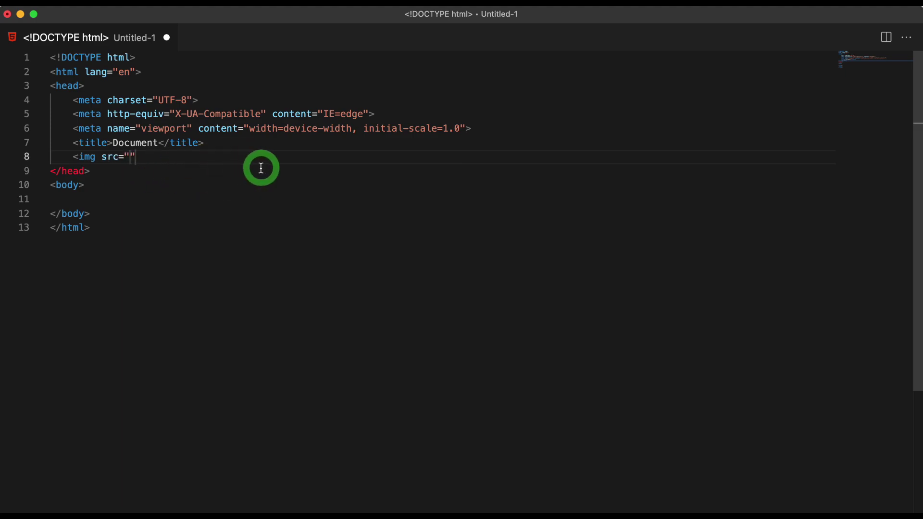
drag(137, 157, 78, 157)
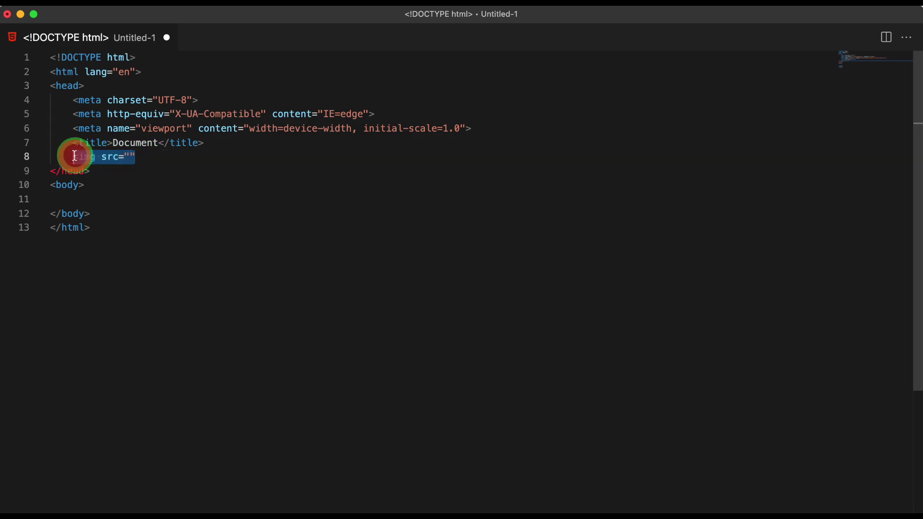
key(BackSpace)
key(BackSpace)
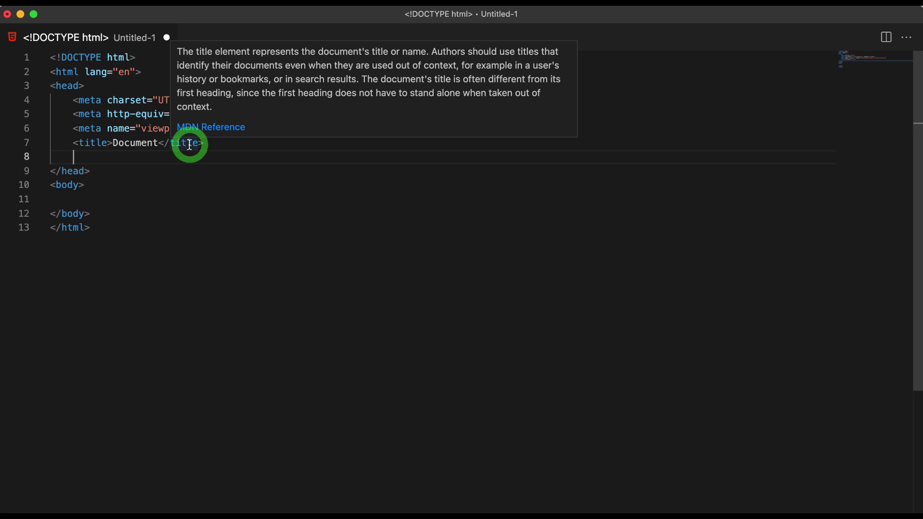
Step: Replace the placeholder title 'Document' with 'This is my first HTML lesson'
mouse_move(186, 143)
scroll(204, 144, down, 1)
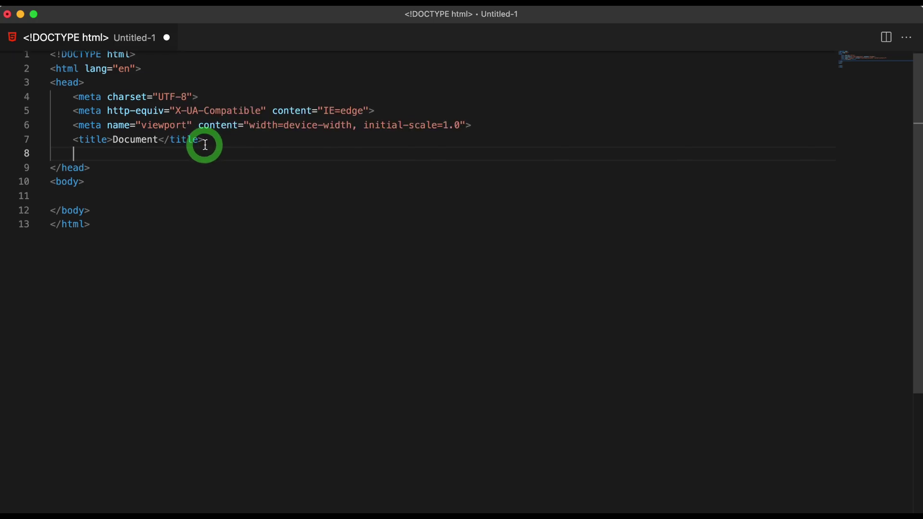
click(207, 142)
drag(208, 142, 78, 140)
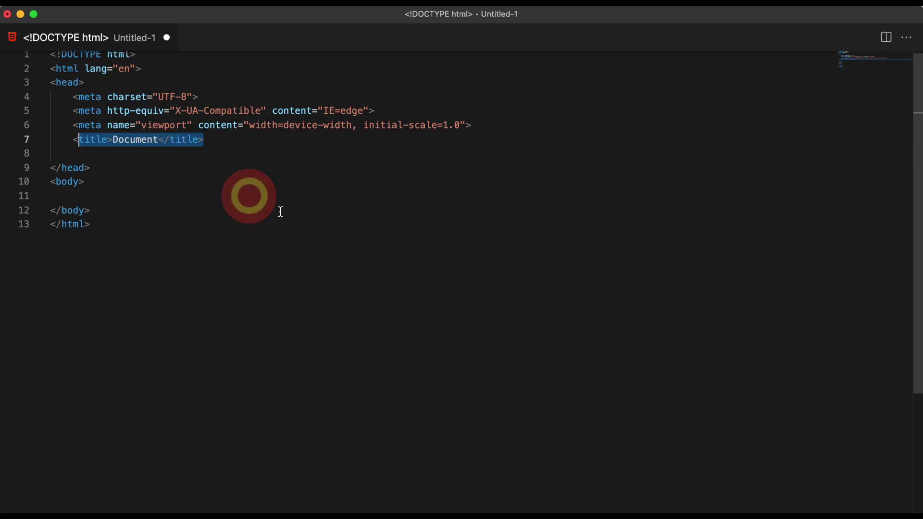
click(161, 140)
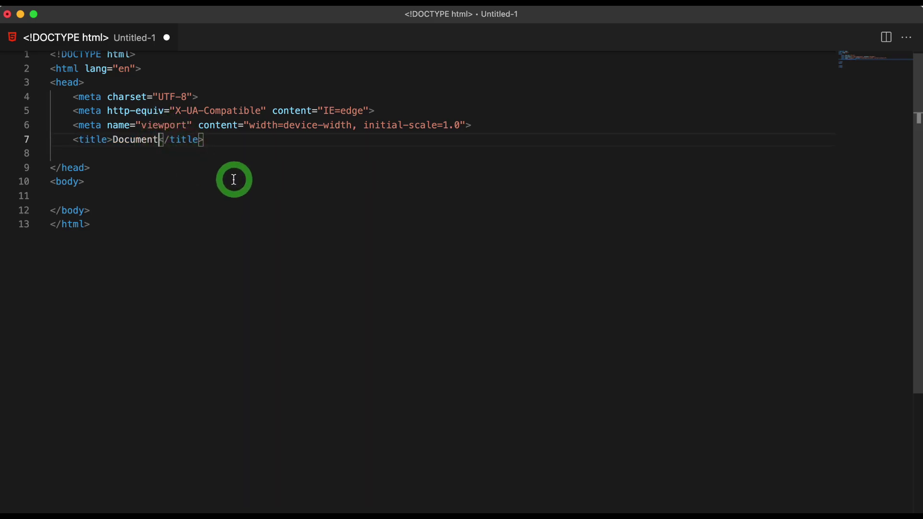
key(Left)
key(Right)
key(BackSpace)
key(BackSpace)
key(BackSpace)
key(BackSpace)
key(BackSpace)
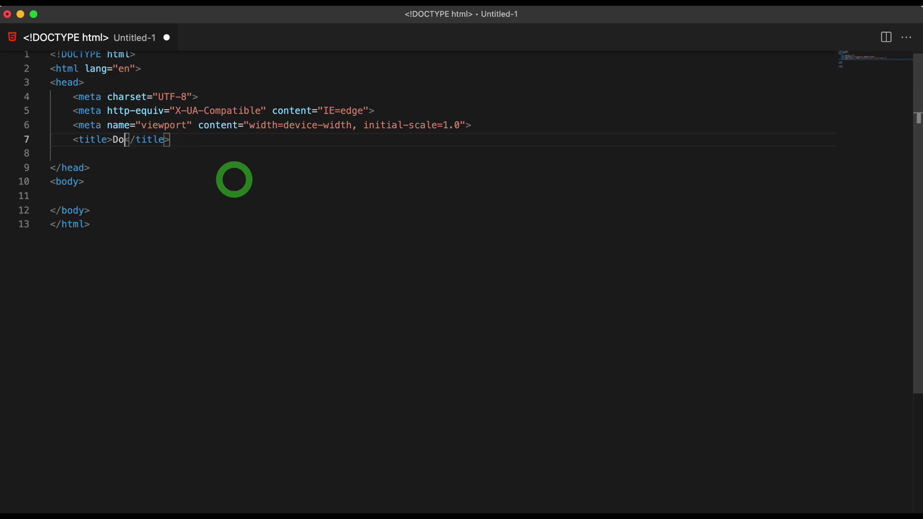
key(BackSpace)
key(BackSpace)
text(This is )
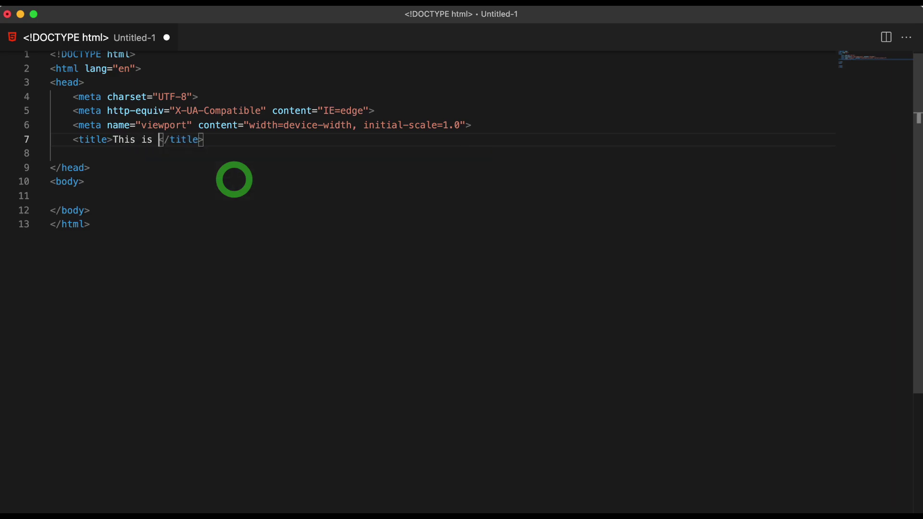
text(my fi)
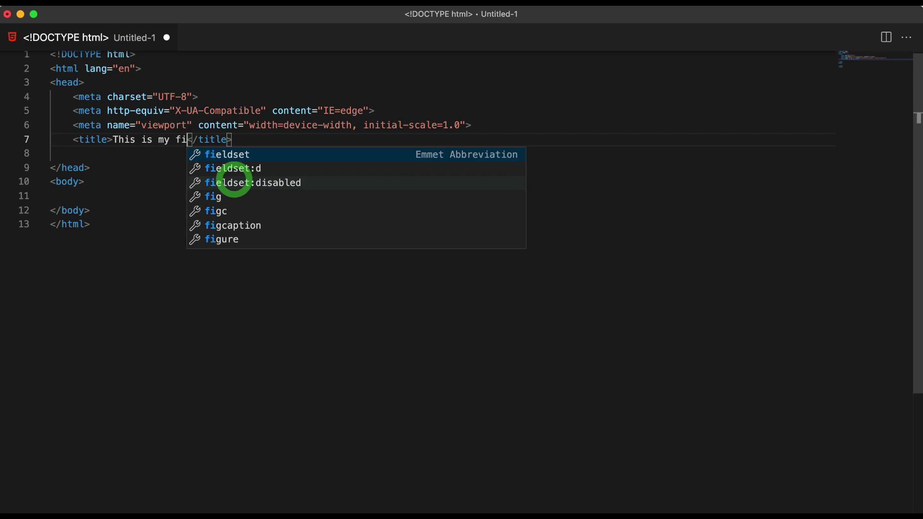
text(rst HTML )
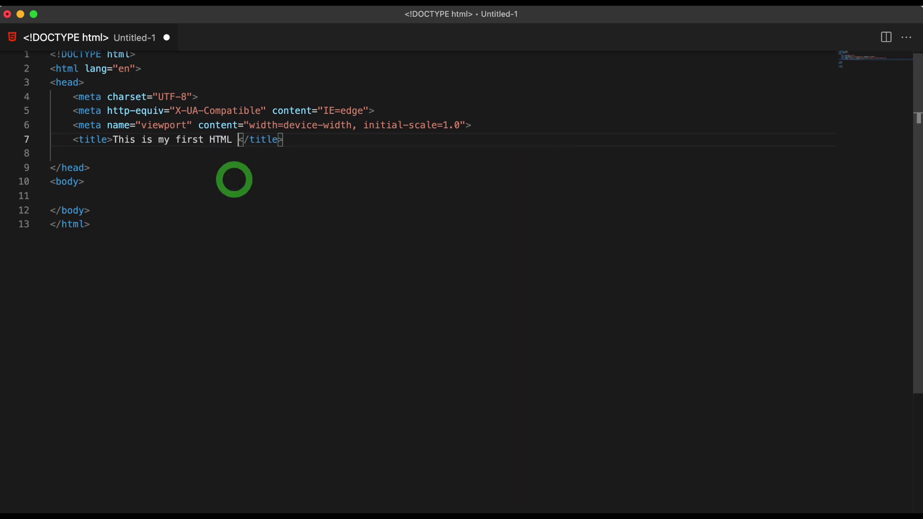
text(lesson)
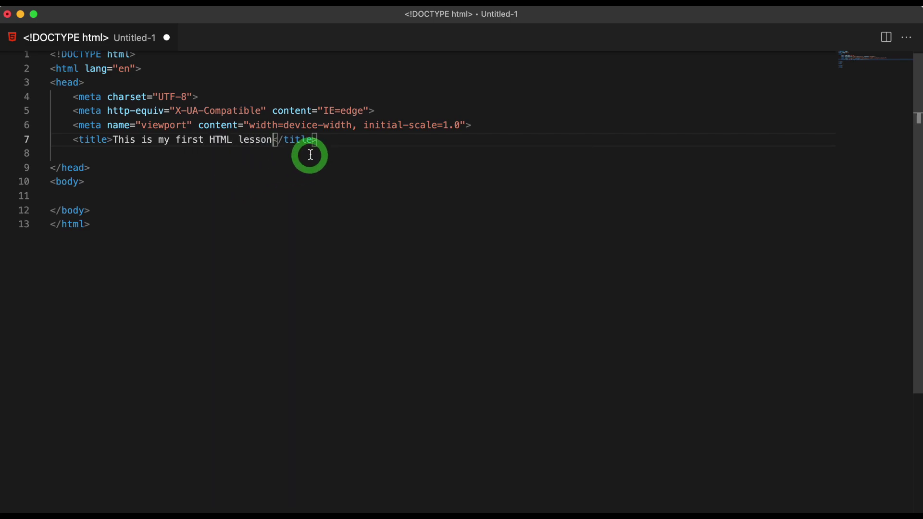
click(338, 141)
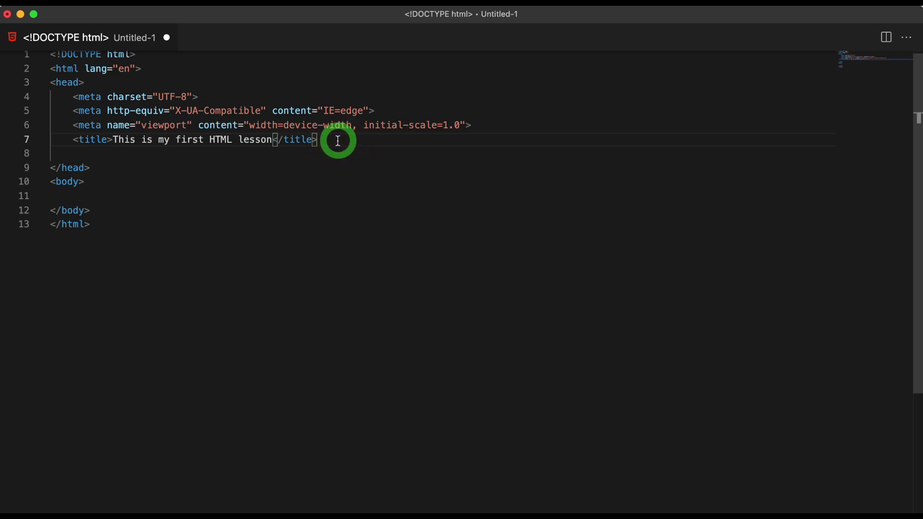
Step: Start saving the untitled file with Cmd+S, then cancel the Save As dialog
key(super+s)
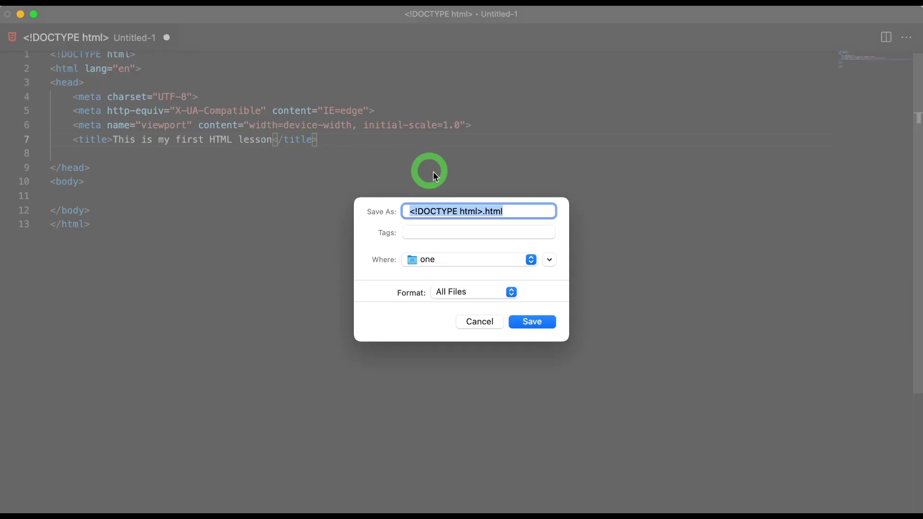
click(477, 323)
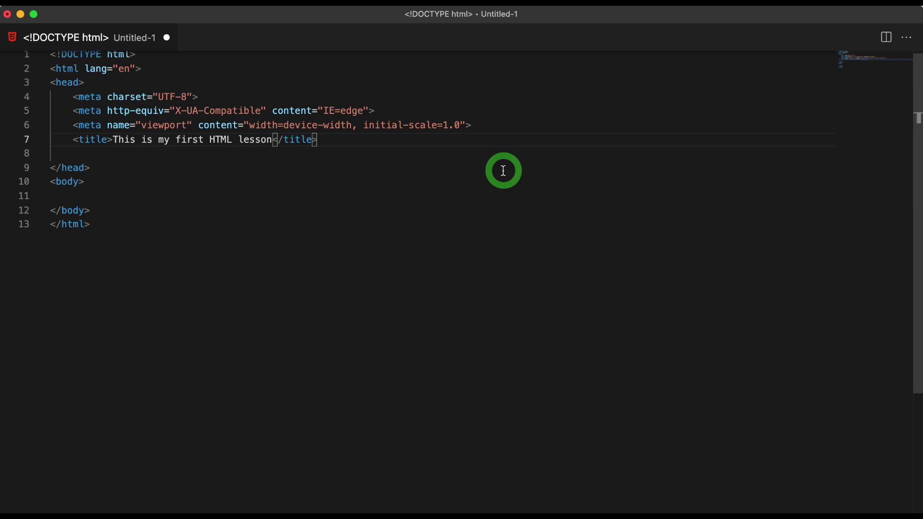
Step: Replace the lesson title with 'Wireless Headphone | Bluetooth Headphone | Sony'
key(BackSpace)
key(BackSpace)
key(BackSpace)
key(BackSpace)
key(BackSpace)
key(BackSpace)
key(BackSpace)
key(BackSpace)
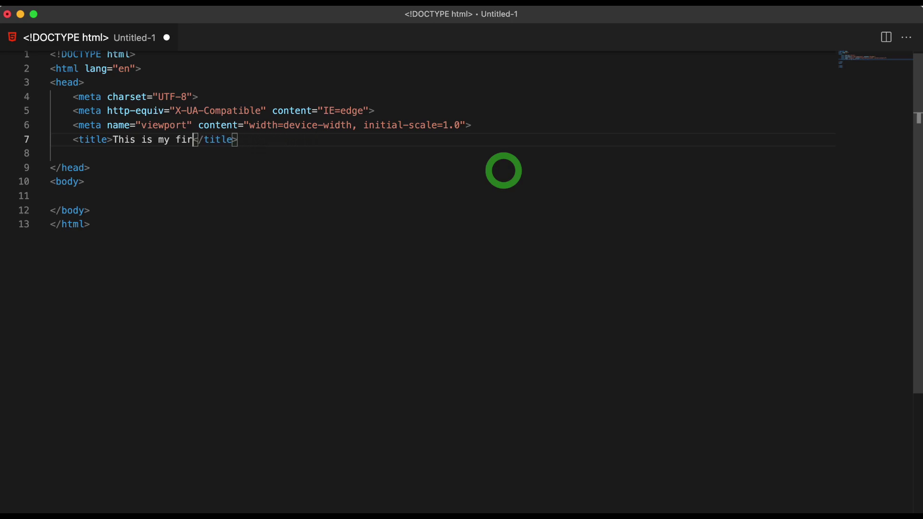
key(BackSpace)
key(BackSpace)
key(BackSpace)
key(BackSpace)
key(BackSpace)
key(BackSpace)
key(BackSpace)
key(BackSpace)
key(BackSpace)
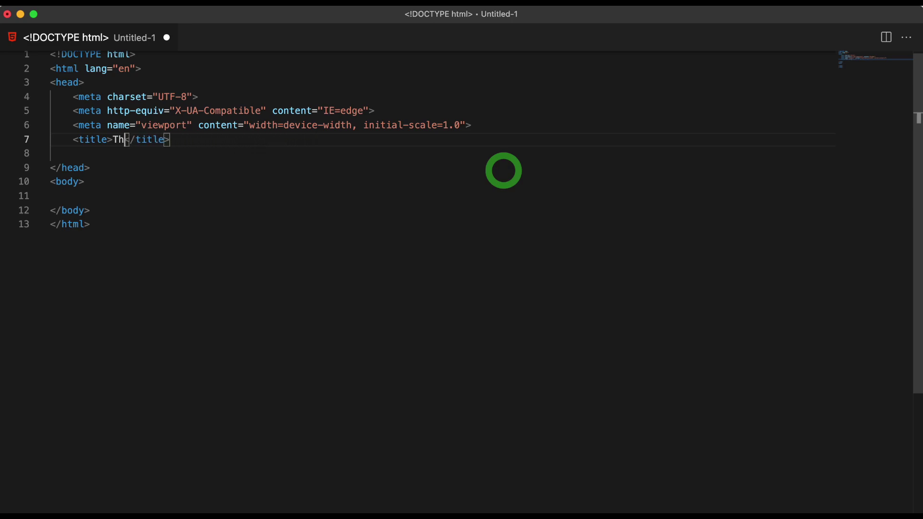
key(BackSpace)
key(BackSpace)
text(Wi)
text(rele)
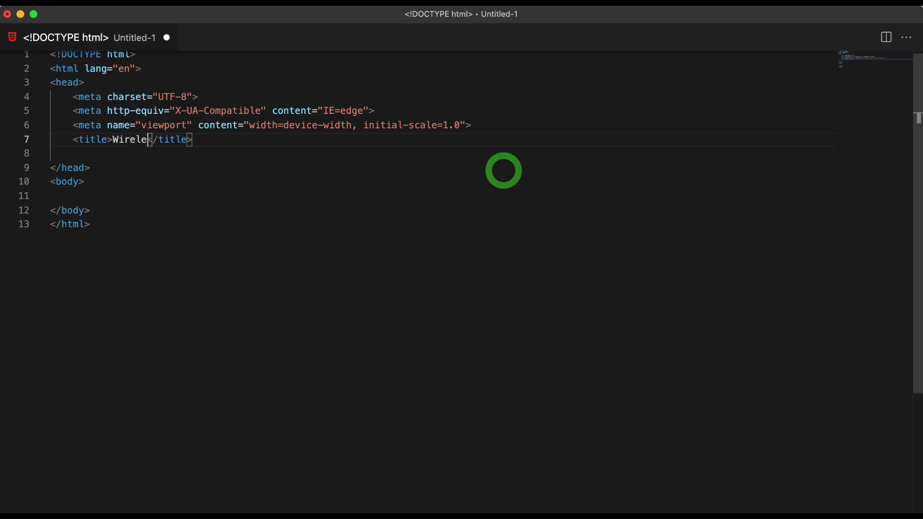
text(ss Head)
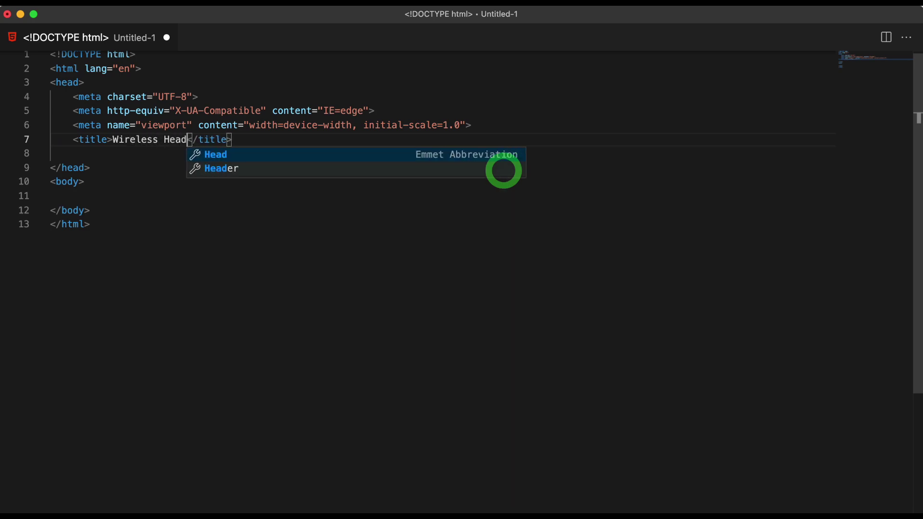
text(p)
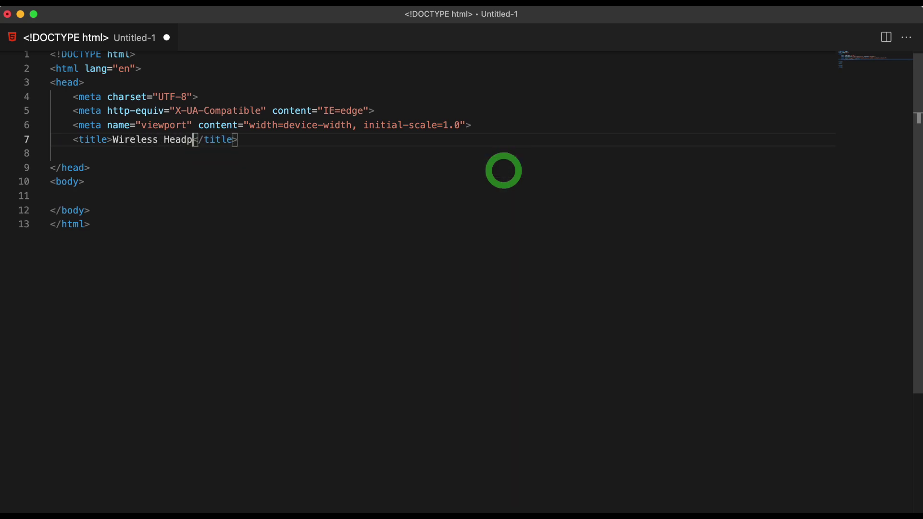
text(hone )
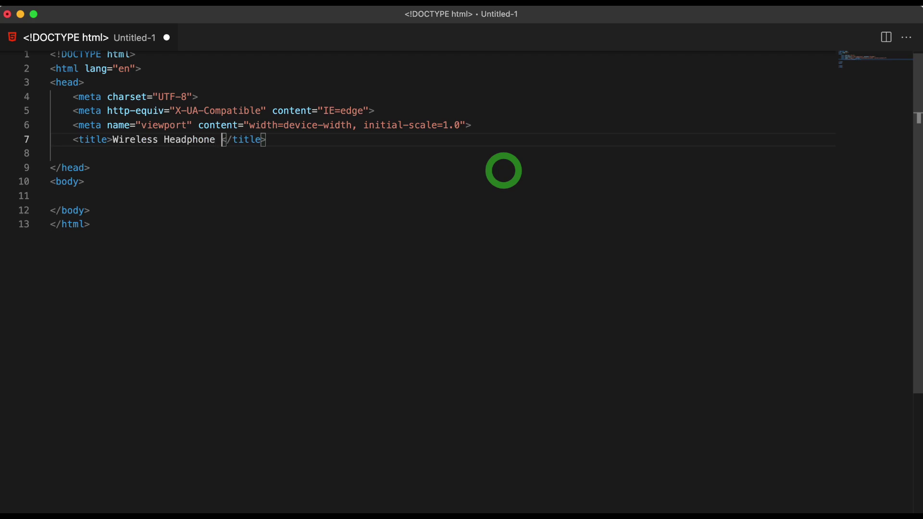
text(|)
text(Blue)
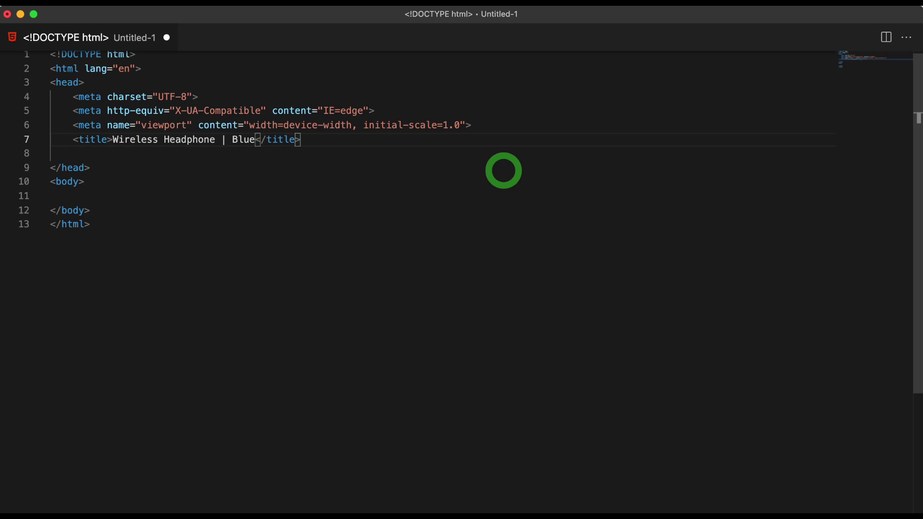
text(tooth )
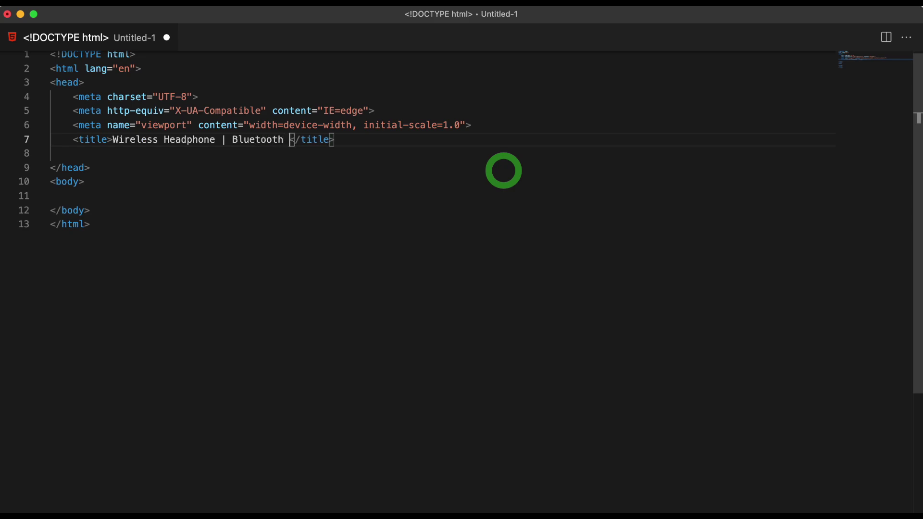
text(Head)
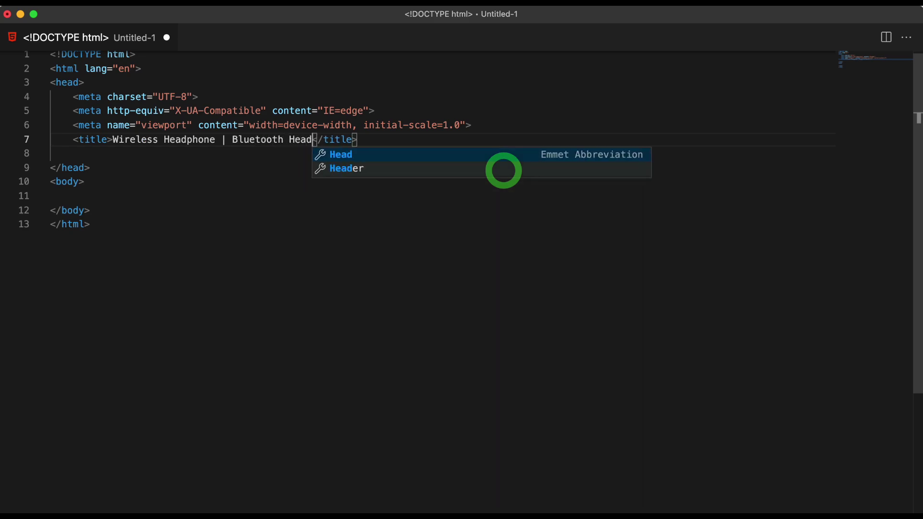
text(phone | )
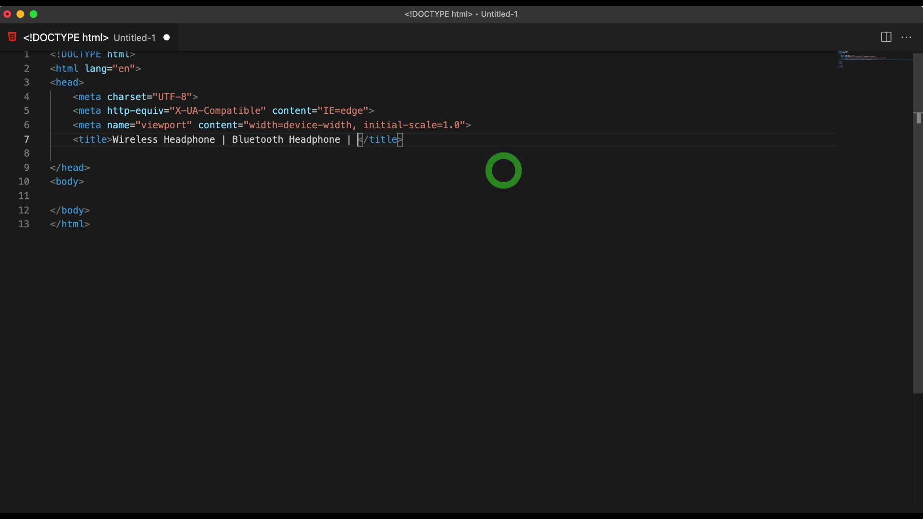
text(Sony)
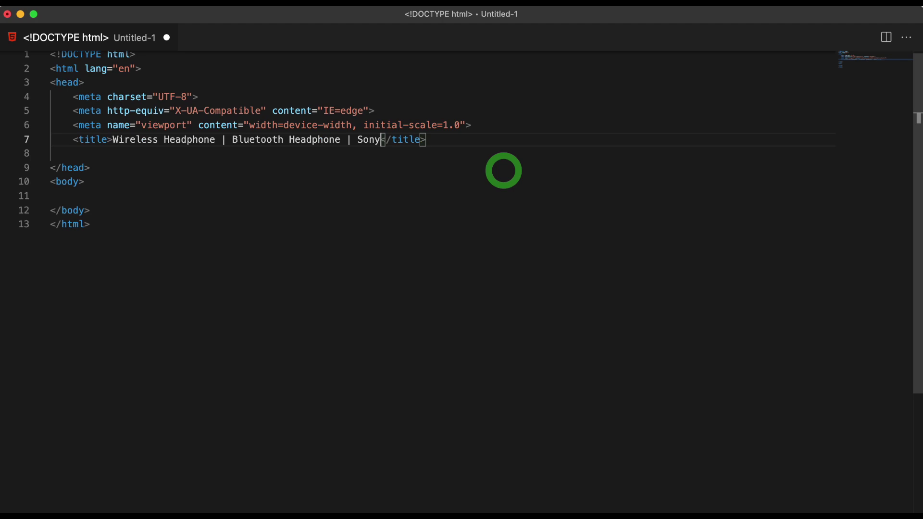
Step: Remove the trailing 'Sony' and prefix the title with 'Sony | '
key(BackSpace)
key(BackSpace)
key(BackSpace)
key(BackSpace)
key(BackSpace)
key(BackSpace)
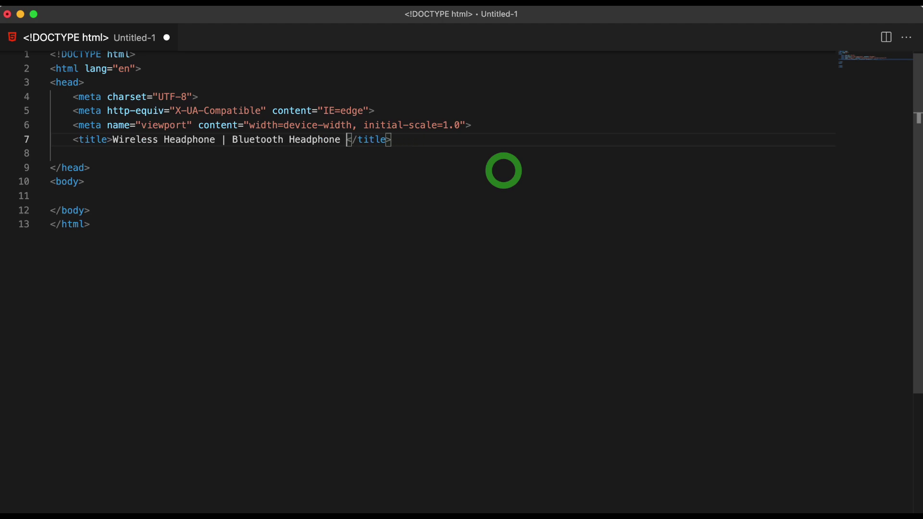
key(Left)
key(Left)
key(Left)
key(Left)
key(Left)
key(Left)
key(Left)
key(Left)
key(Left)
key(Left)
key(Left)
key(Left)
key(Left)
key(Left)
key(Left)
key(Left)
key(Left)
key(Left)
key(Left)
key(Left)
key(Left)
key(Left)
key(Left)
key(Left)
text(Son)
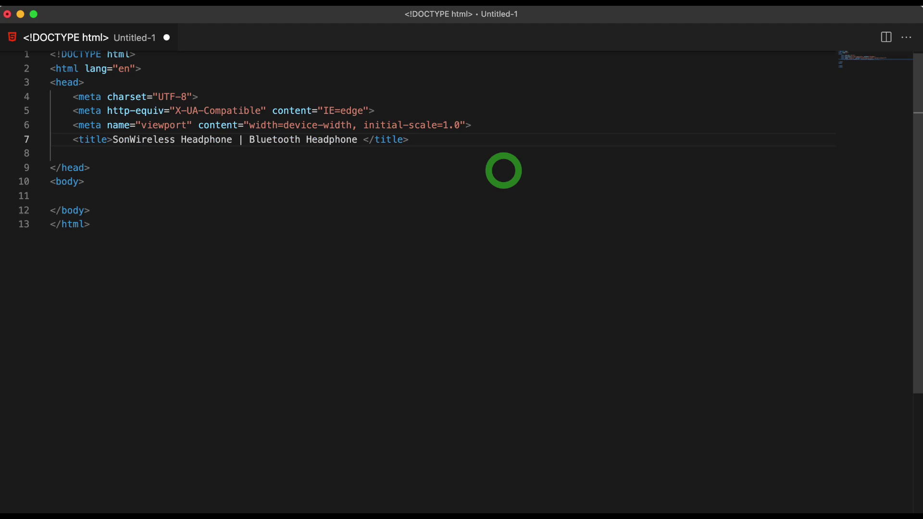
text(y|)
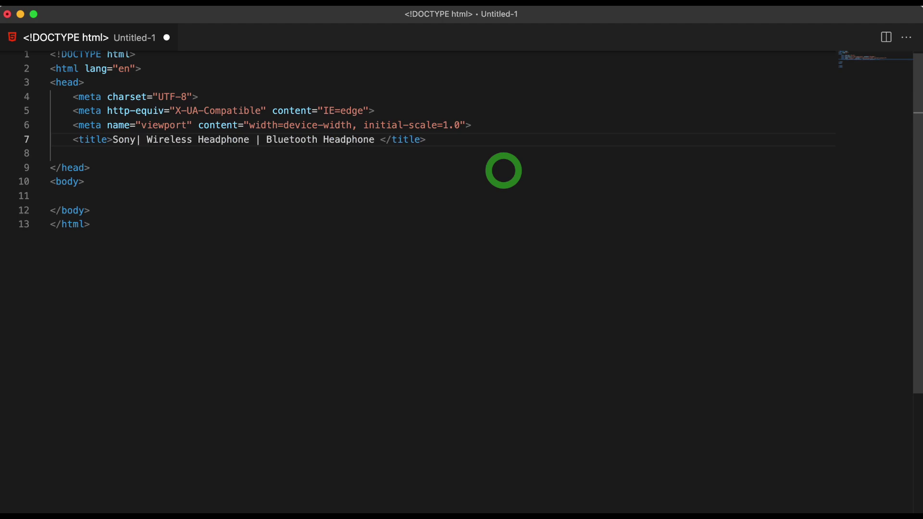
key(Left)
key(Left)
key(Left)
key(Right)
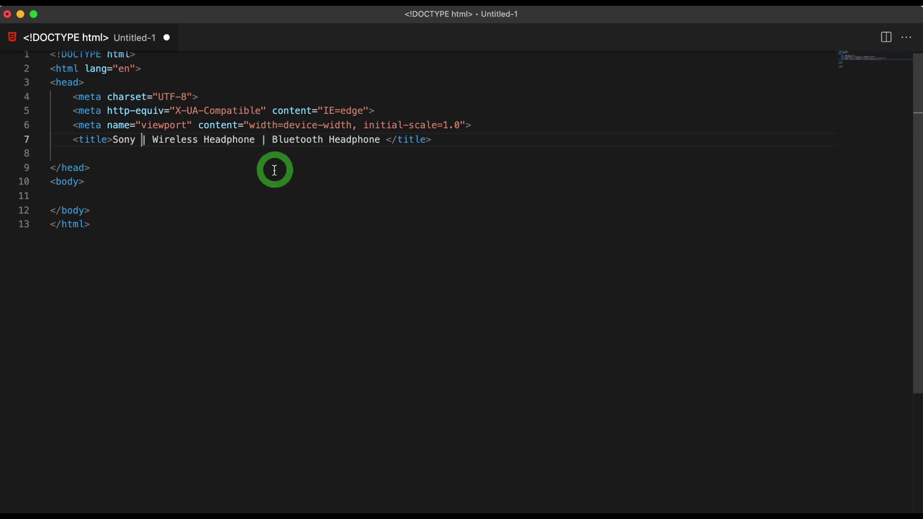
scroll(272, 172, up, 1)
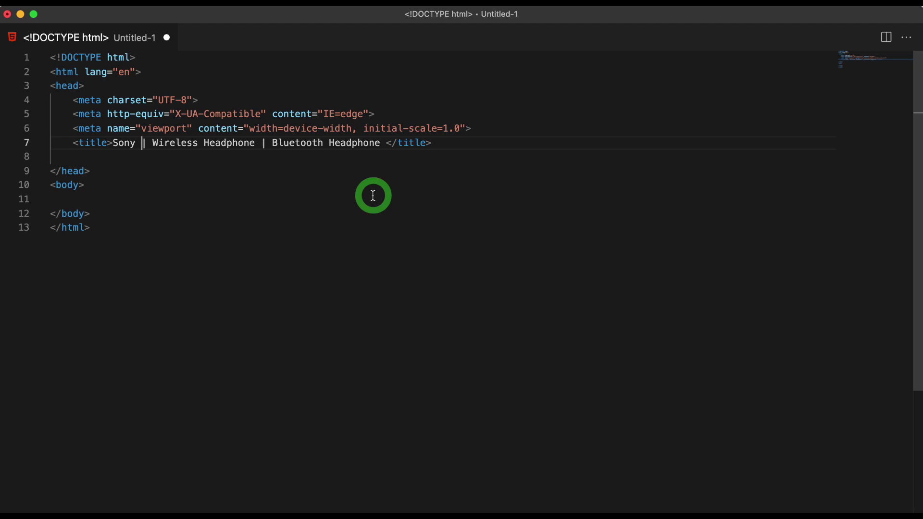